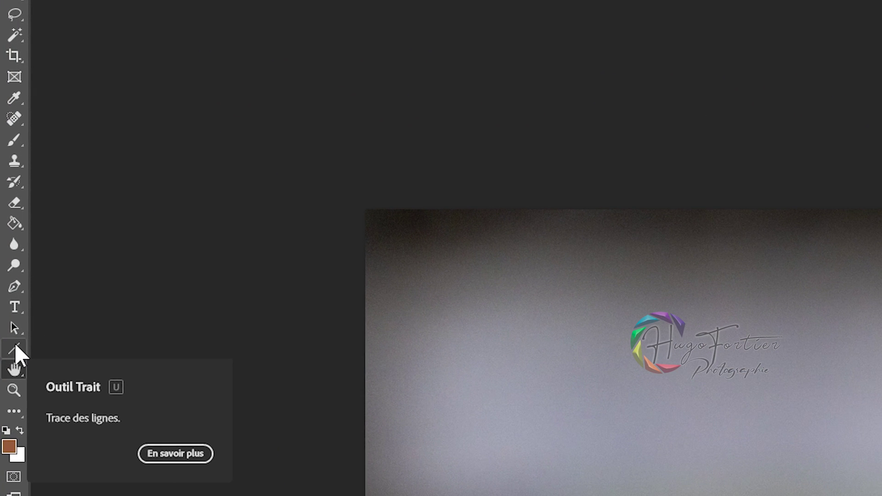
- Switch to the Polygon tool with no fill and a 40 px white stroke
{"action": "right_click", "coordinate": [12, 350]}
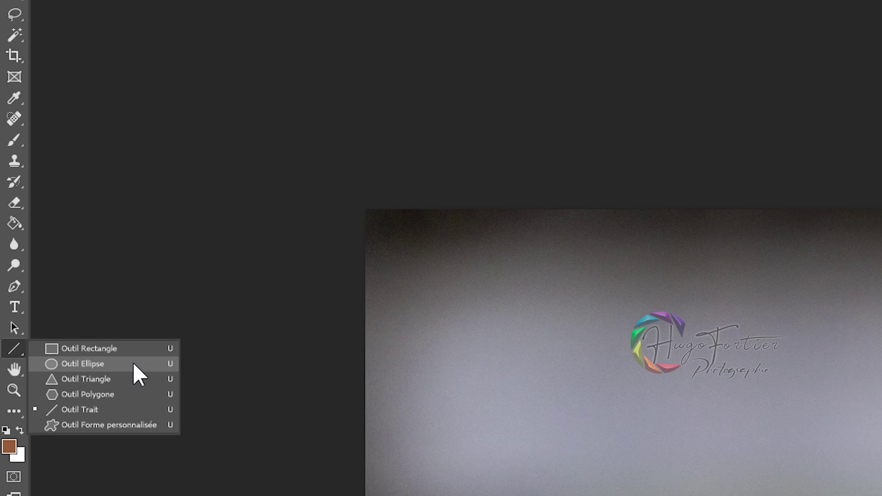
{"action": "left_click", "coordinate": [128, 394]}
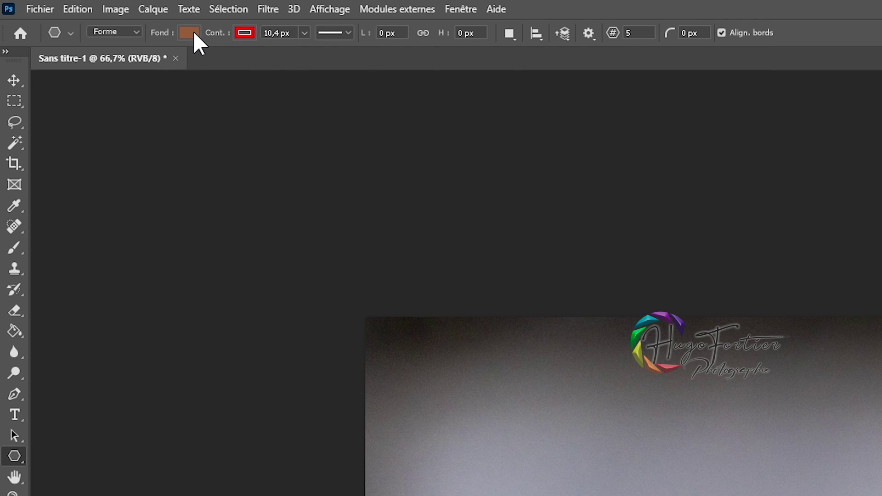
{"action": "left_click", "coordinate": [192, 33]}
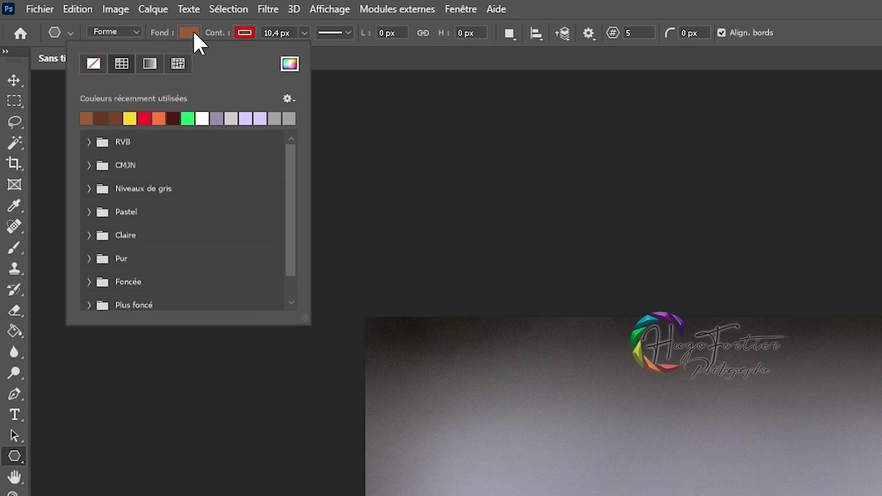
{"action": "left_click", "coordinate": [88, 66]}
{"action": "left_click", "coordinate": [243, 34]}
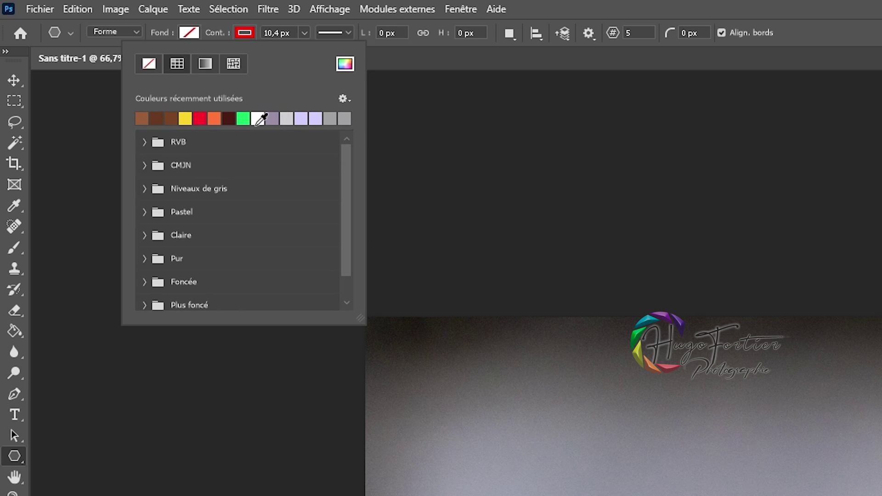
{"action": "left_click", "coordinate": [258, 118]}
{"action": "left_click", "coordinate": [245, 36]}
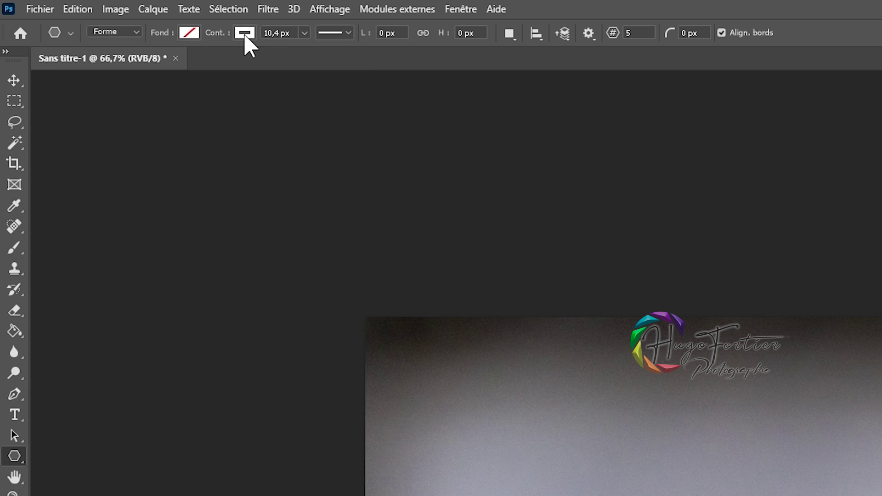
{"action": "double_click", "coordinate": [270, 33]}
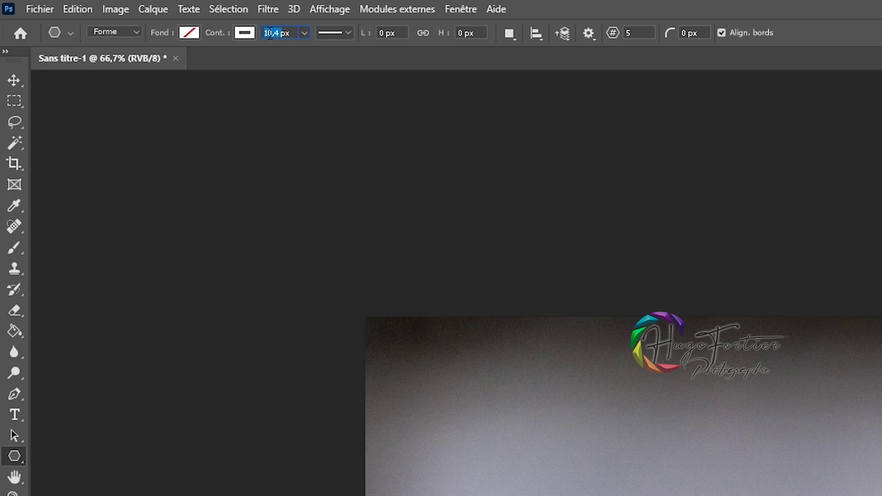
{"action": "type", "text": "40"}
{"action": "key", "text": "Return"}
{"action": "double_click", "coordinate": [637, 34]}
- Set 7 sides, draw a heptagon over the cheetah's head and enlarge it from its corner
{"action": "type", "text": "7"}
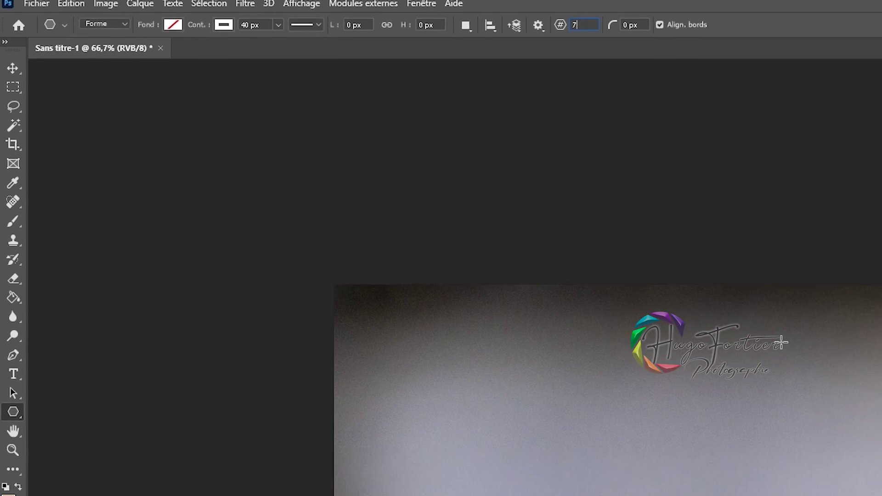
{"action": "mouse_move", "coordinate": [783, 342]}
{"action": "left_mouse_down"}
{"action": "mouse_move", "coordinate": [652, 403]}
{"action": "mouse_move", "coordinate": [659, 420]}
{"action": "left_mouse_up"}
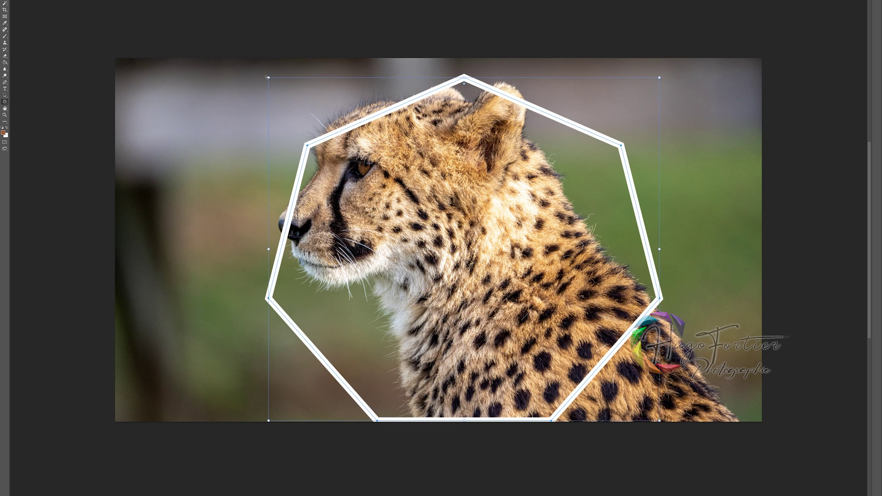
{"action": "left_click_drag", "start_coordinate": [267, 77], "coordinate": [221, 60]}
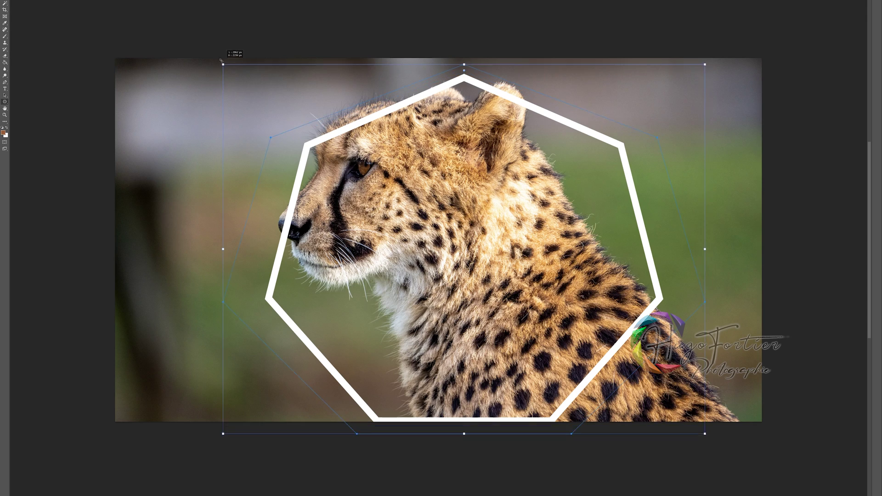
{"action": "mouse_move", "coordinate": [221, 60]}
{"action": "left_mouse_down"}
{"action": "mouse_move", "coordinate": [260, 79]}
{"action": "mouse_move", "coordinate": [223, 112]}
{"action": "mouse_move", "coordinate": [203, 107]}
{"action": "mouse_move", "coordinate": [216, 87]}
{"action": "left_mouse_up"}
{"action": "key", "text": "ctrl+z"}
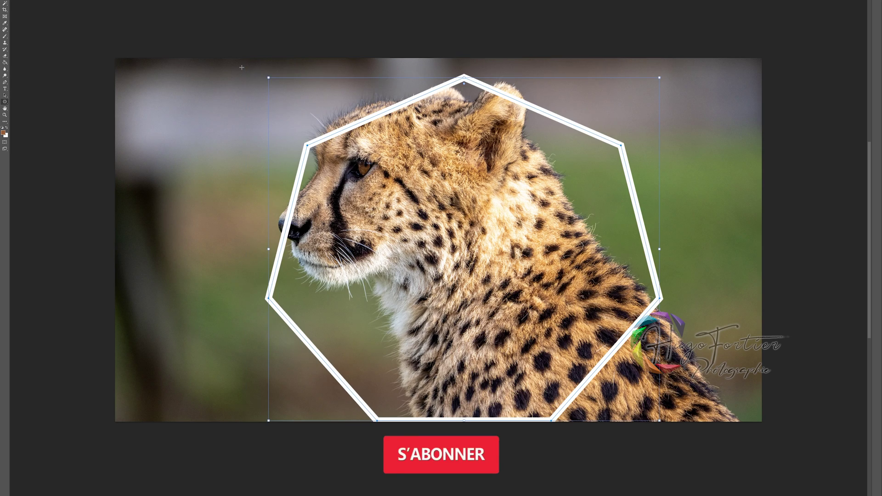
{"action": "mouse_move", "coordinate": [268, 78]}
{"action": "left_mouse_down"}
{"action": "mouse_move", "coordinate": [254, 70]}
{"action": "mouse_move", "coordinate": [220, 95]}
{"action": "left_mouse_up"}
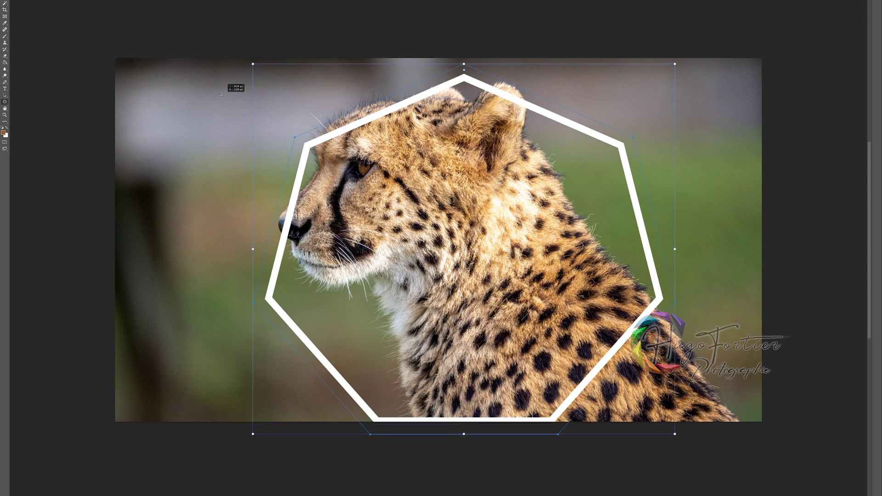
{"action": "left_click_drag", "start_coordinate": [221, 95], "coordinate": [235, 102]}
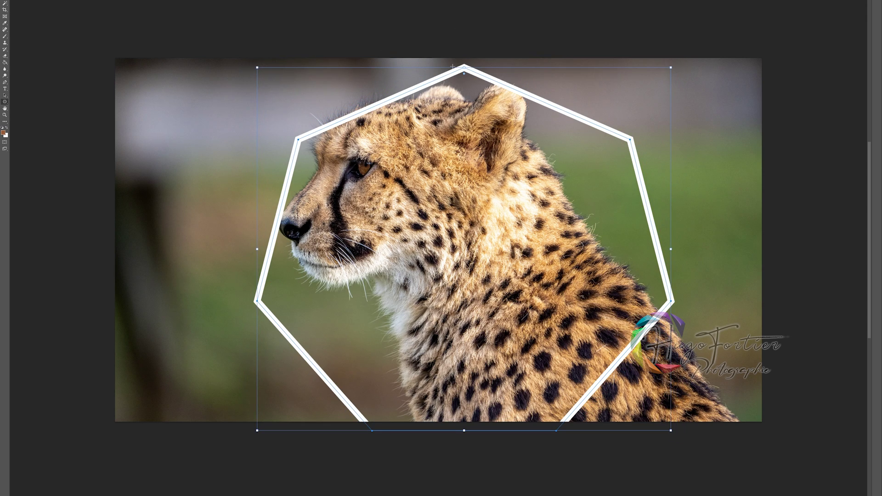
- Move the heptagon slightly up so it sits centred on the photo
{"action": "left_click", "coordinate": [631, 130]}
{"action": "left_click", "coordinate": [491, 180]}
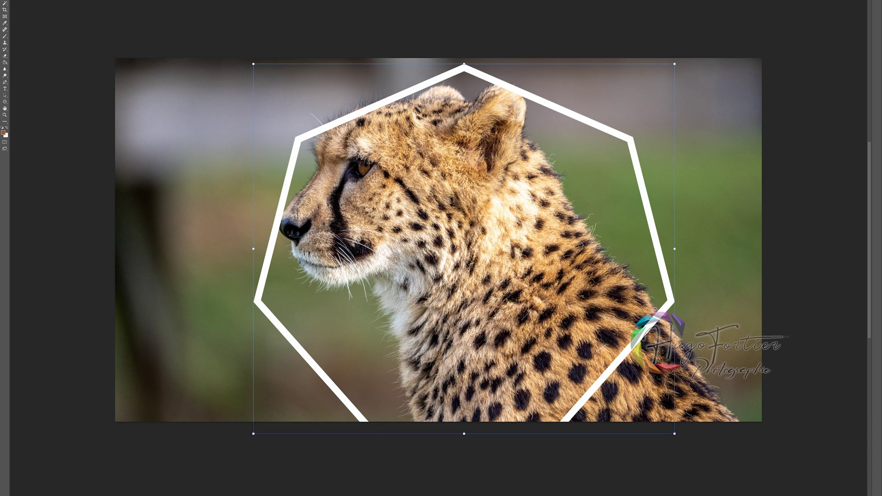
{"action": "left_click_drag", "start_coordinate": [524, 168], "coordinate": [524, 159]}
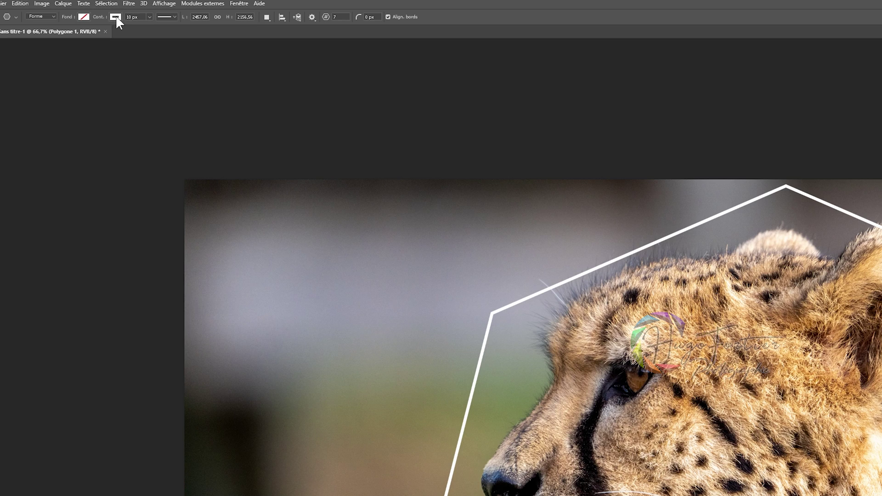
- Set the heptagon's stroke to orange and its fill to the lavender swatch
{"action": "left_click", "coordinate": [115, 17]}
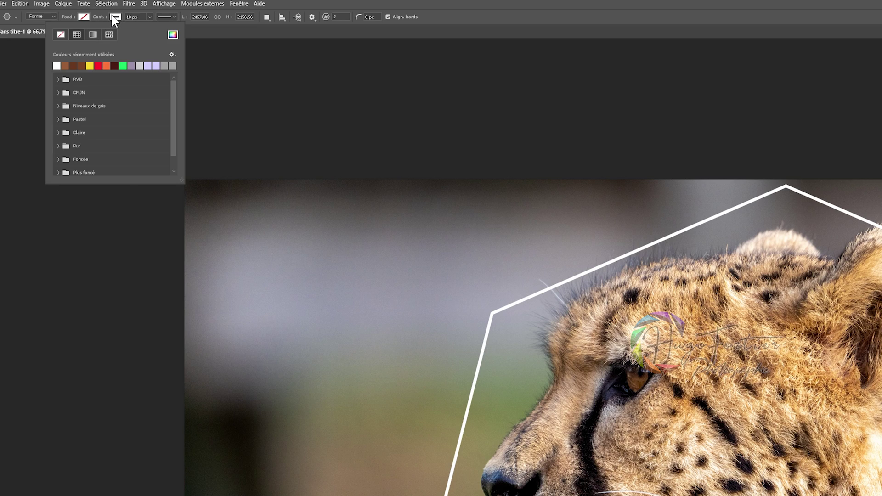
{"action": "left_click", "coordinate": [106, 66]}
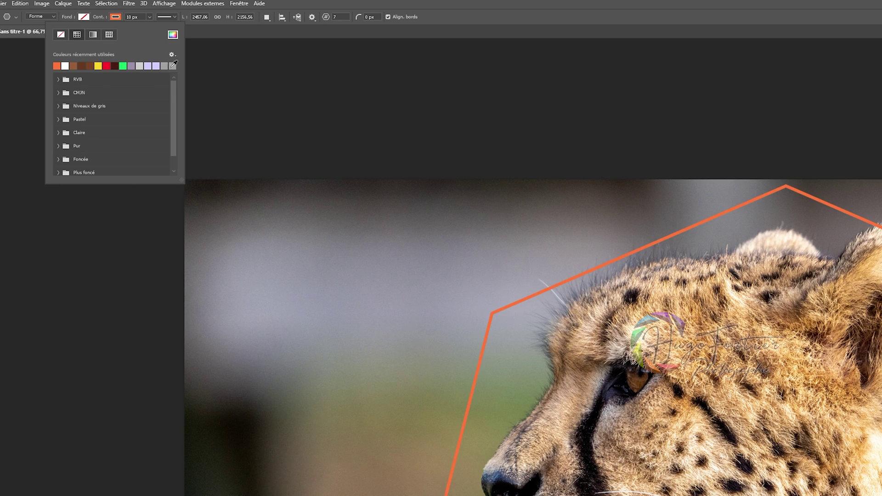
{"action": "key", "text": "Return"}
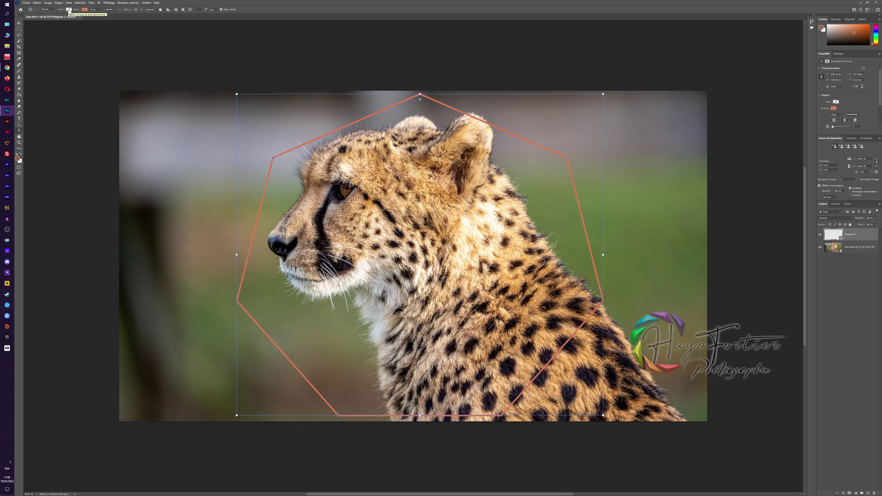
{"action": "left_click", "coordinate": [69, 10]}
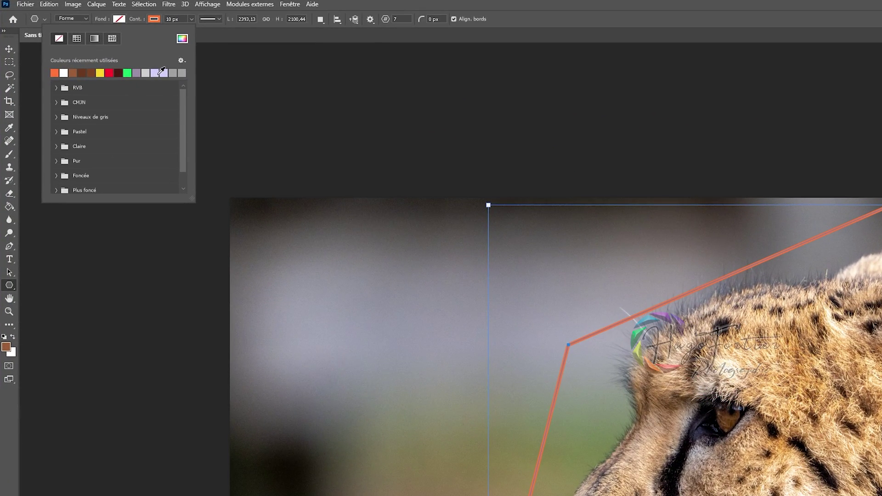
{"action": "left_click", "coordinate": [161, 72]}
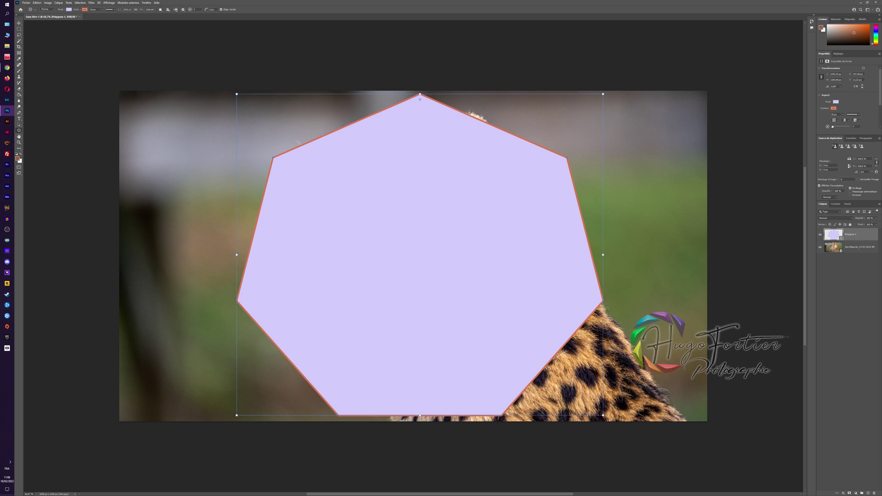
- Move the cheetah photo layer above Polygone 1 and clip it to the heptagon
{"action": "left_click_drag", "start_coordinate": [860, 248], "coordinate": [847, 230]}
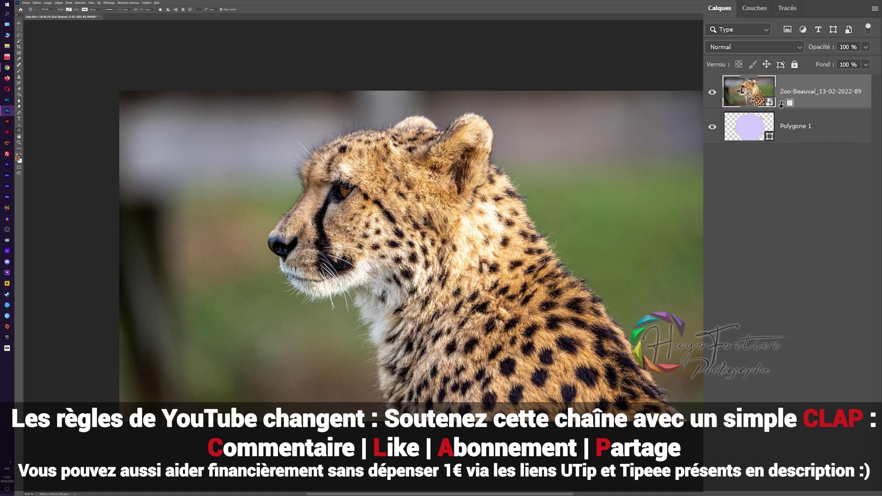
{"action": "left_click", "coordinate": [781, 105], "text": "alt"}
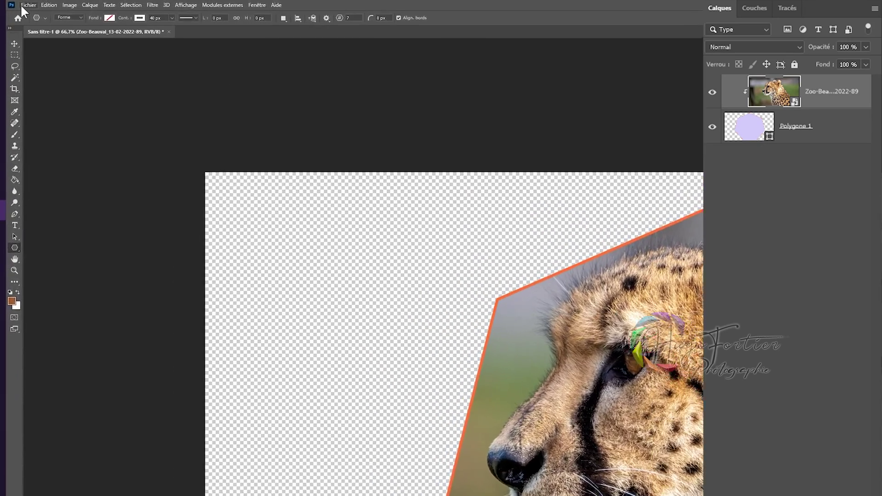
- Back out of Save a Copy and return to the File menu to open the second photo
{"action": "left_click", "coordinate": [26, 2]}
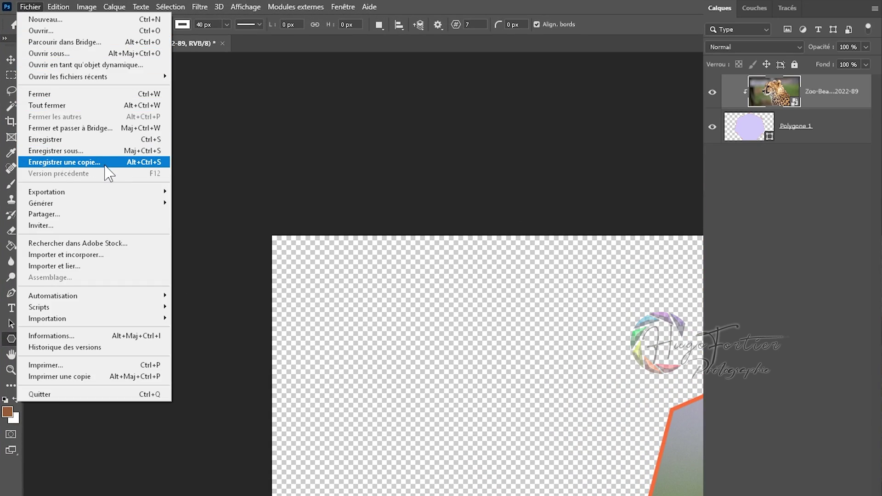
{"action": "left_click", "coordinate": [99, 163]}
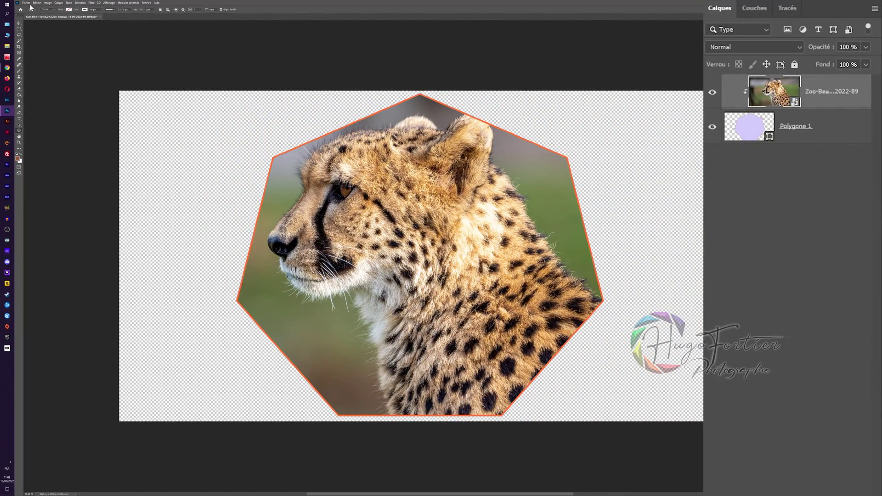
{"action": "left_click", "coordinate": [27, 3]}
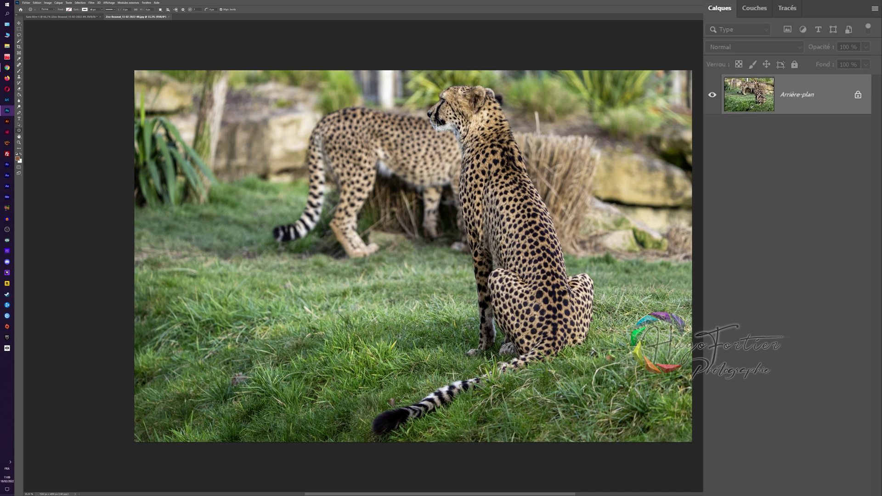
- Place the medaillon file embedded, scaled down in the photo's top-left corner
{"action": "left_click", "coordinate": [27, 3]}
{"action": "left_click", "coordinate": [40, 97]}
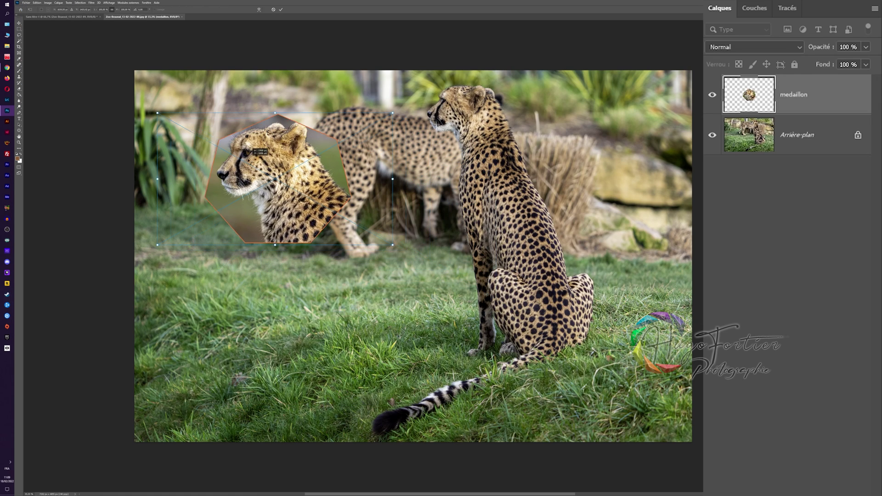
{"action": "left_click_drag", "start_coordinate": [289, 165], "coordinate": [209, 117]}
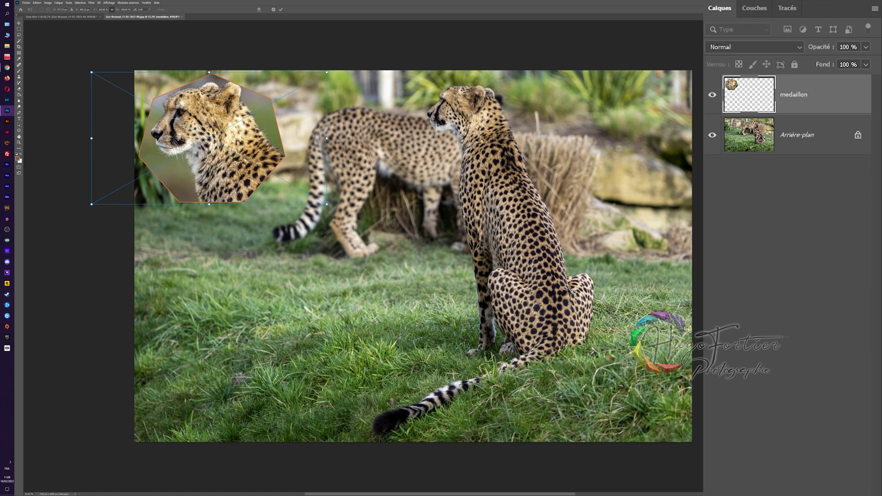
{"action": "left_click_drag", "start_coordinate": [326, 204], "coordinate": [286, 181]}
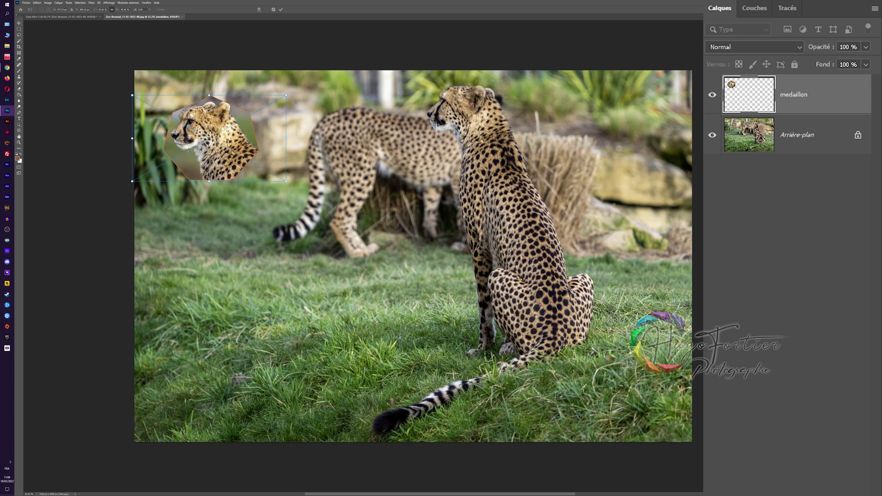
{"action": "left_click_drag", "start_coordinate": [220, 124], "coordinate": [197, 102]}
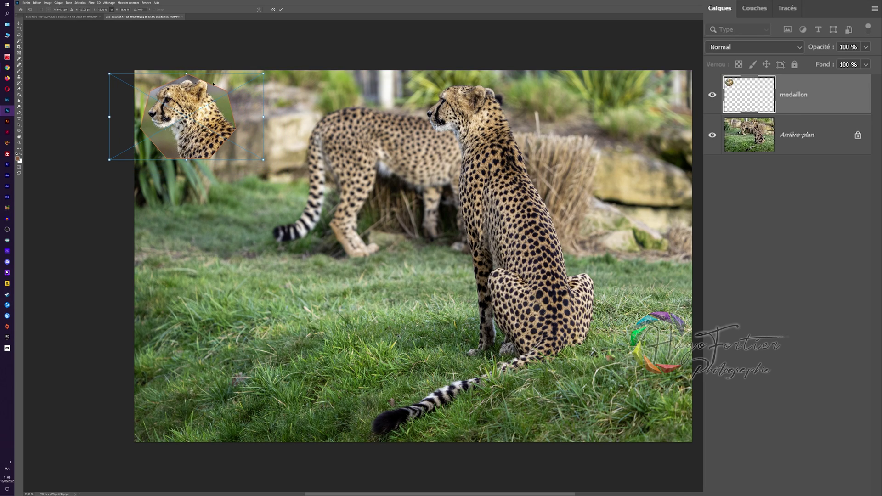
{"action": "key", "text": "Return"}
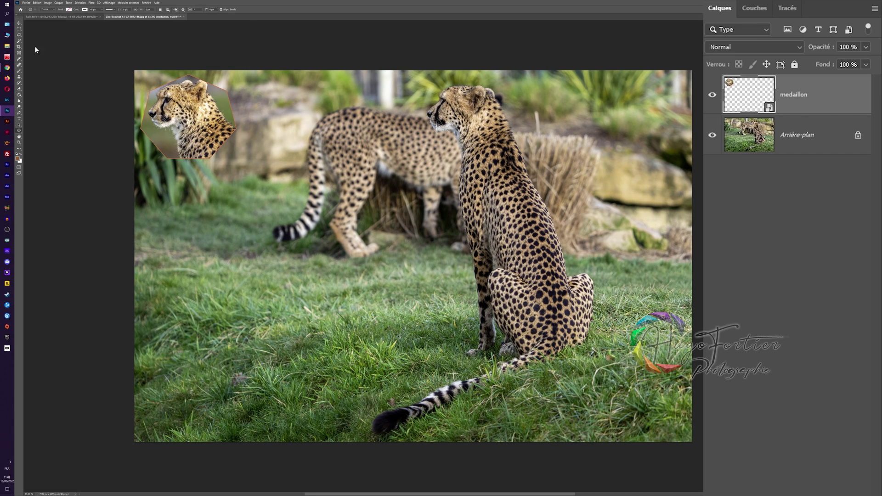
- Close Zoo-Beauval-88 without saving, put the photo below Polygone 1 and remove the polygon fill
{"action": "left_click", "coordinate": [183, 16]}
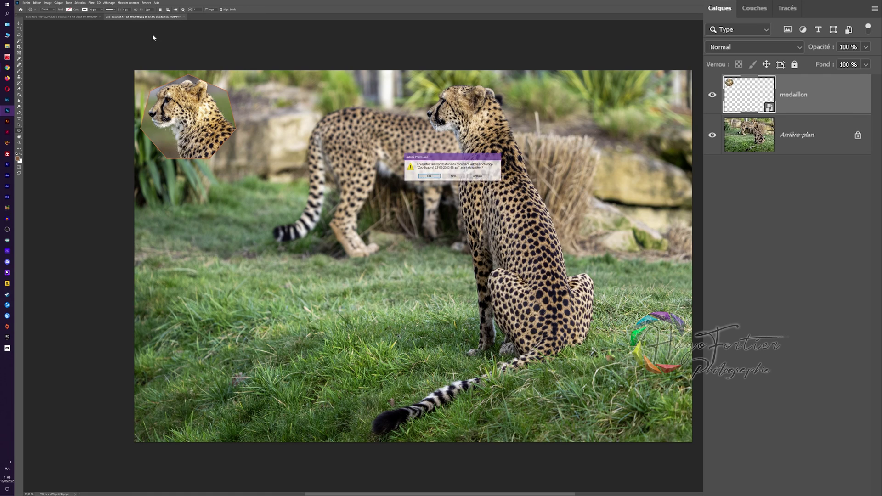
{"action": "key", "text": "n"}
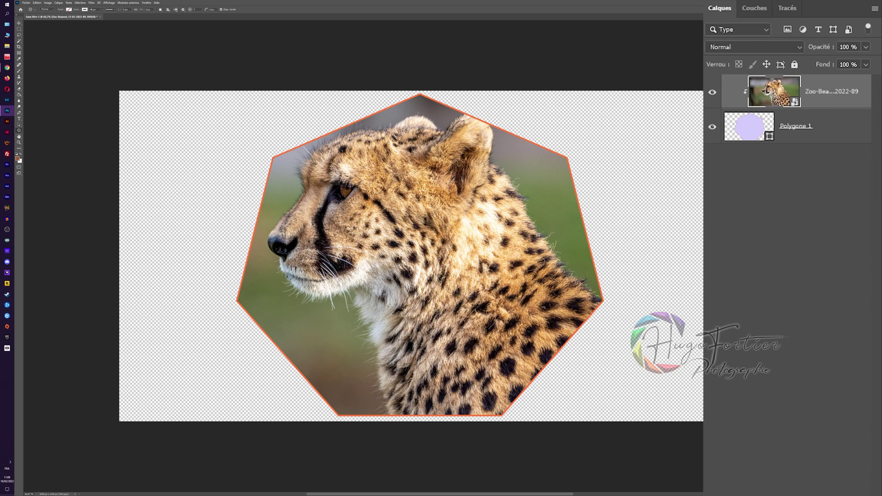
{"action": "left_click_drag", "start_coordinate": [824, 99], "coordinate": [806, 147]}
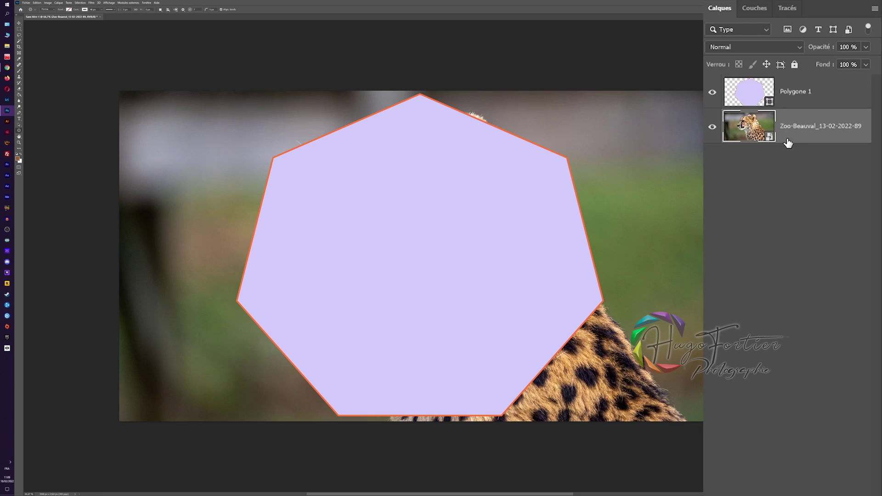
{"action": "left_click", "coordinate": [69, 9]}
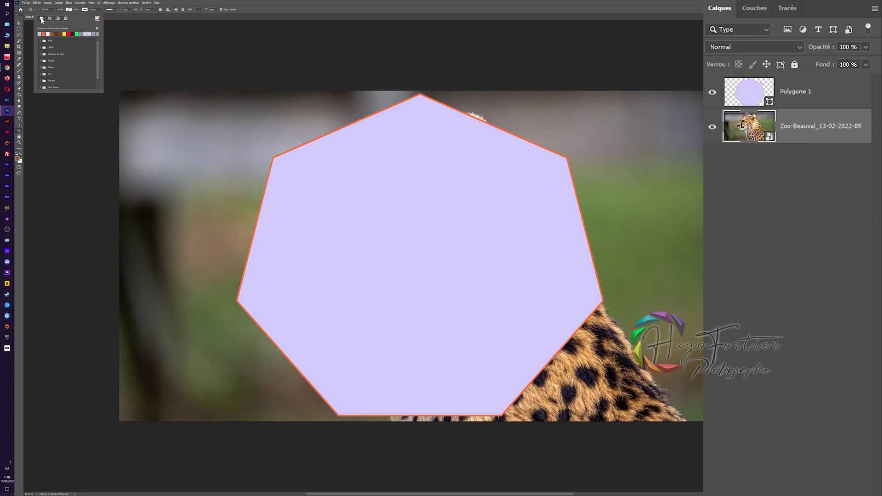
{"action": "left_click", "coordinate": [42, 18]}
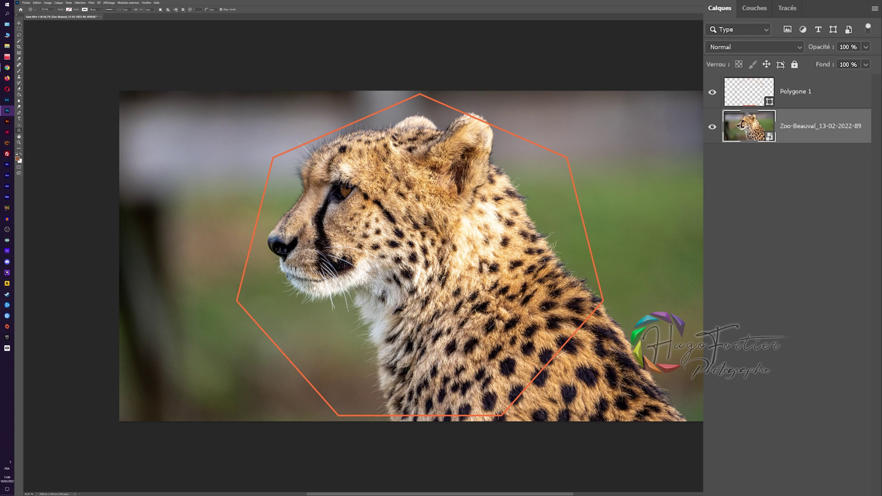
- Shrink the heptagon, move it over the cheetah's head and rotate it about 9° clockwise
{"action": "left_click", "coordinate": [815, 91]}
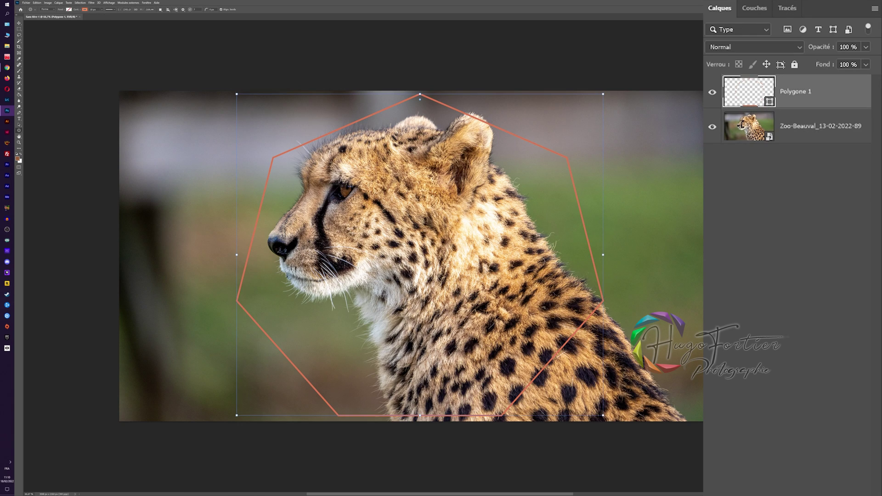
{"action": "key", "text": "ctrl+t"}
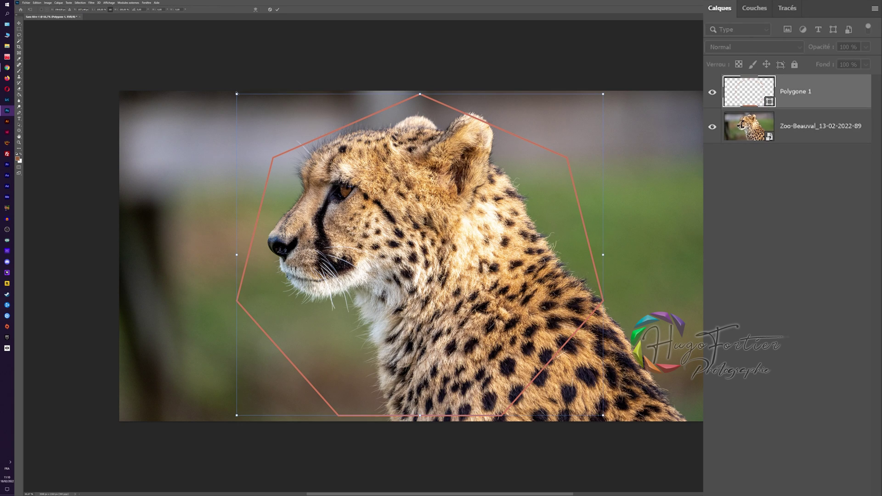
{"action": "left_click_drag", "start_coordinate": [237, 94], "coordinate": [260, 99]}
{"action": "left_click_drag", "start_coordinate": [441, 213], "coordinate": [462, 220]}
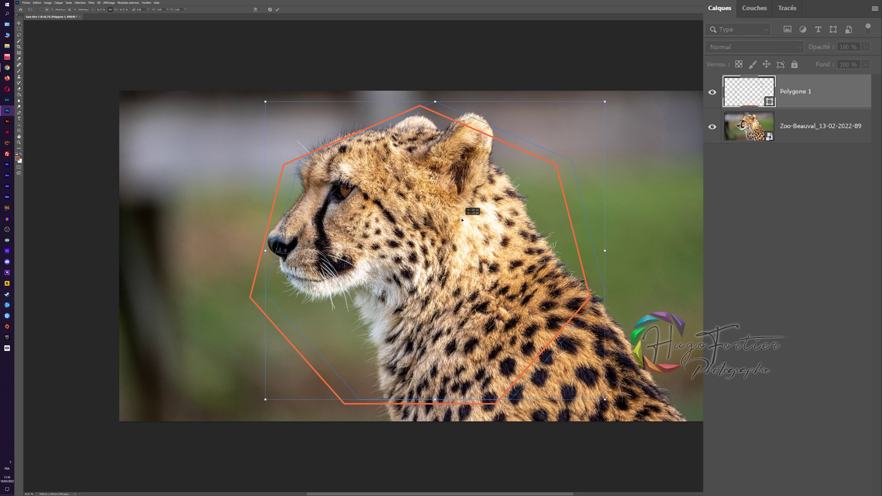
{"action": "left_click_drag", "start_coordinate": [614, 216], "coordinate": [568, 241]}
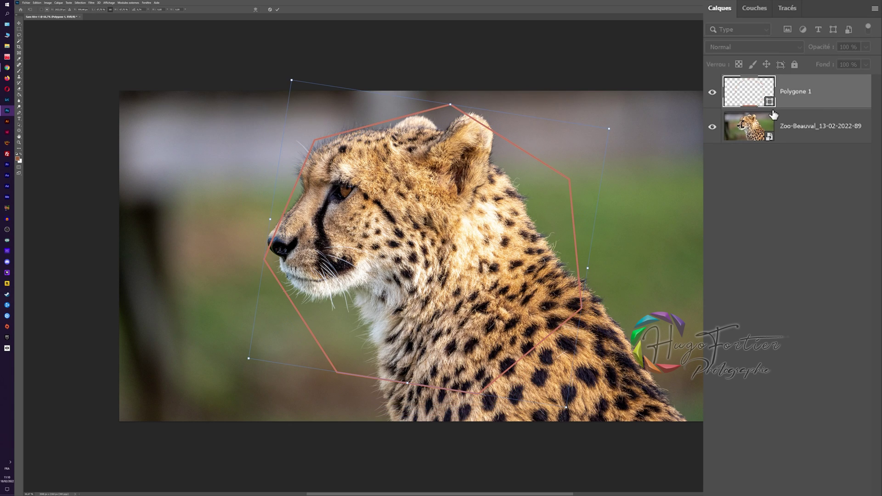
{"action": "key", "text": "Return"}
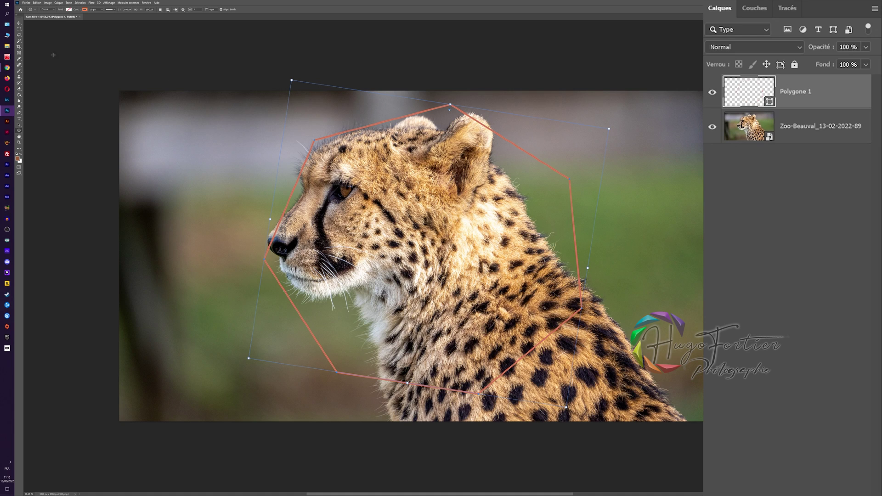
- Refill the heptagon with lavender and duplicate the cheetah photo below Polygone 1
{"action": "left_click", "coordinate": [68, 9]}
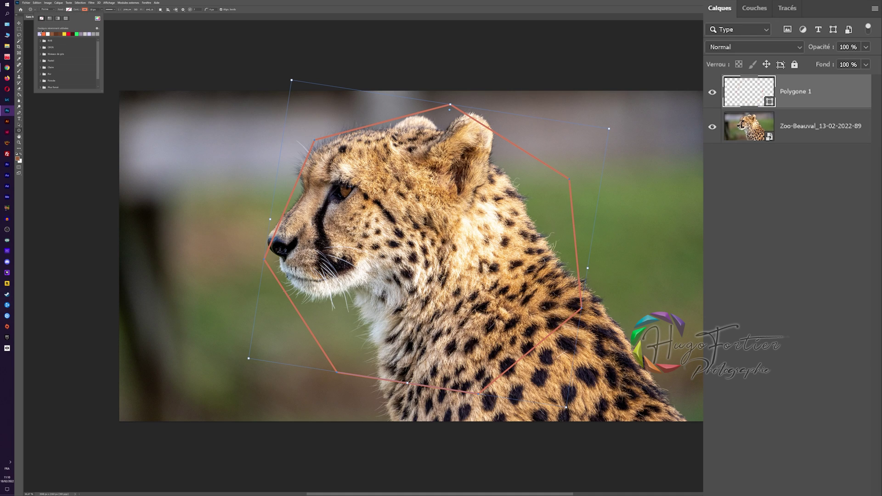
{"action": "left_click", "coordinate": [41, 34]}
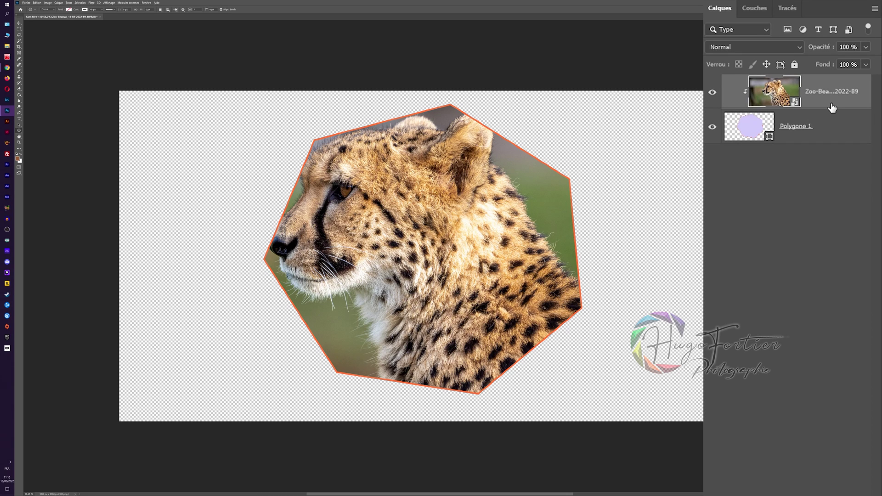
{"action": "left_click_drag", "start_coordinate": [832, 92], "coordinate": [822, 146]}
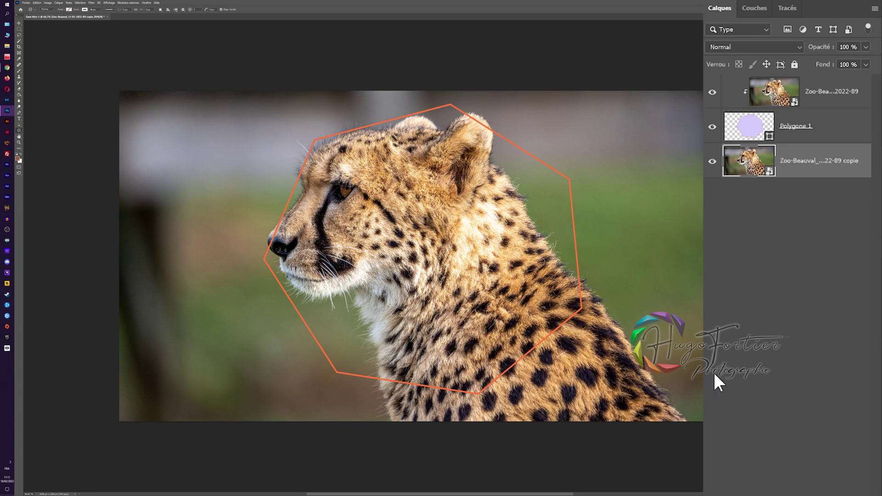
- Rasterize the photo copy and erase the background around the cheetah's nose, forehead and head
{"action": "right_click", "coordinate": [807, 161]}
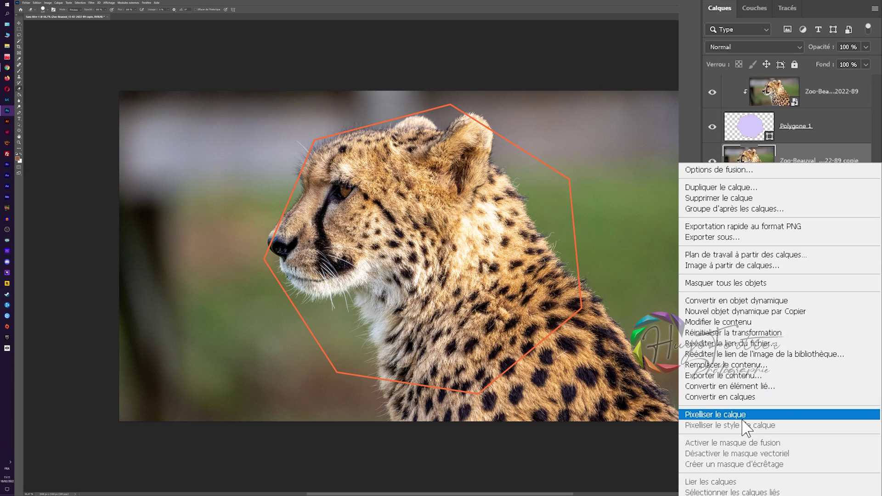
{"action": "left_click", "coordinate": [735, 415]}
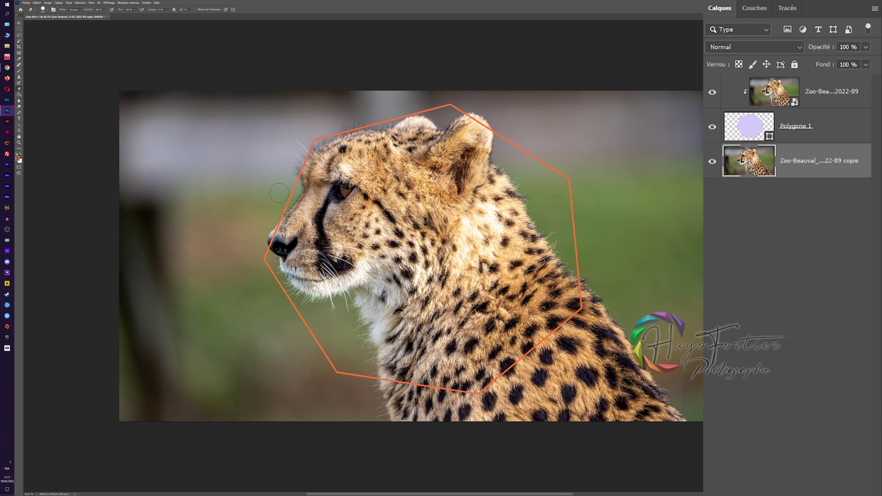
{"action": "mouse_move", "coordinate": [274, 208]}
{"action": "left_mouse_down"}
{"action": "mouse_move", "coordinate": [256, 234]}
{"action": "mouse_move", "coordinate": [285, 317]}
{"action": "left_mouse_up"}
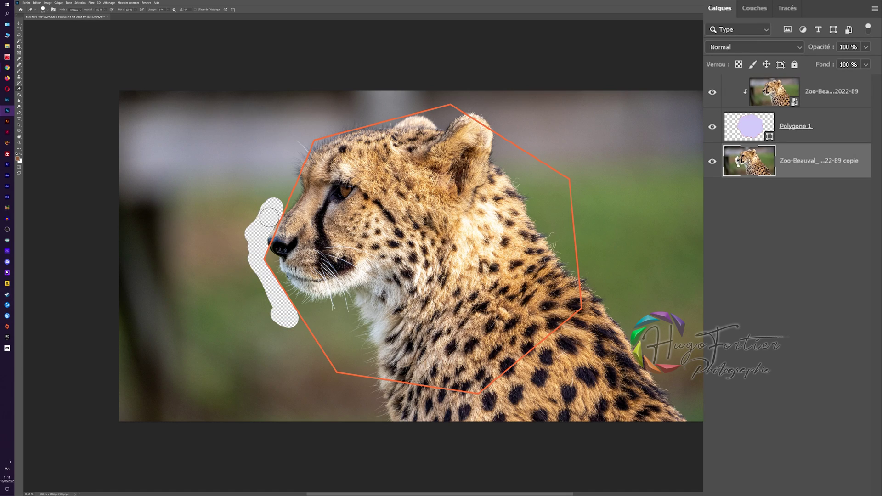
{"action": "left_click_drag", "start_coordinate": [275, 209], "coordinate": [304, 142]}
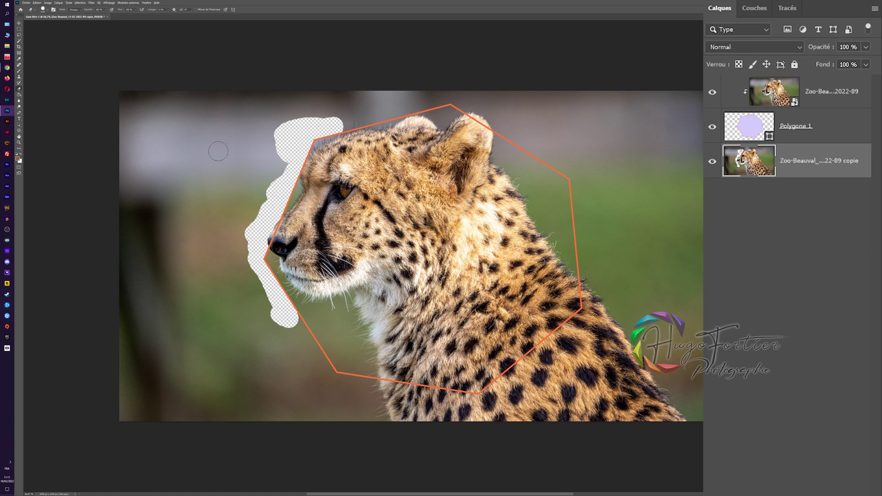
{"action": "left_click_drag", "start_coordinate": [211, 147], "coordinate": [250, 148]}
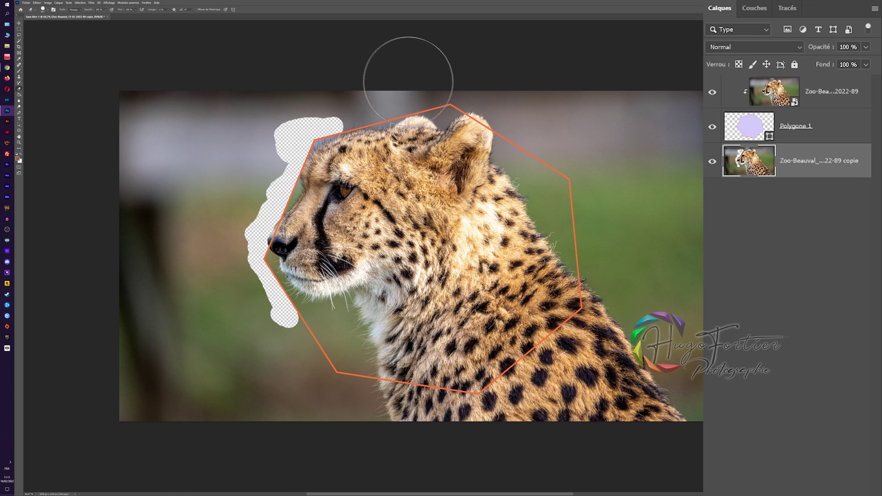
{"action": "mouse_move", "coordinate": [418, 89]}
{"action": "left_mouse_down"}
{"action": "mouse_move", "coordinate": [392, 79]}
{"action": "mouse_move", "coordinate": [325, 95]}
{"action": "left_mouse_up"}
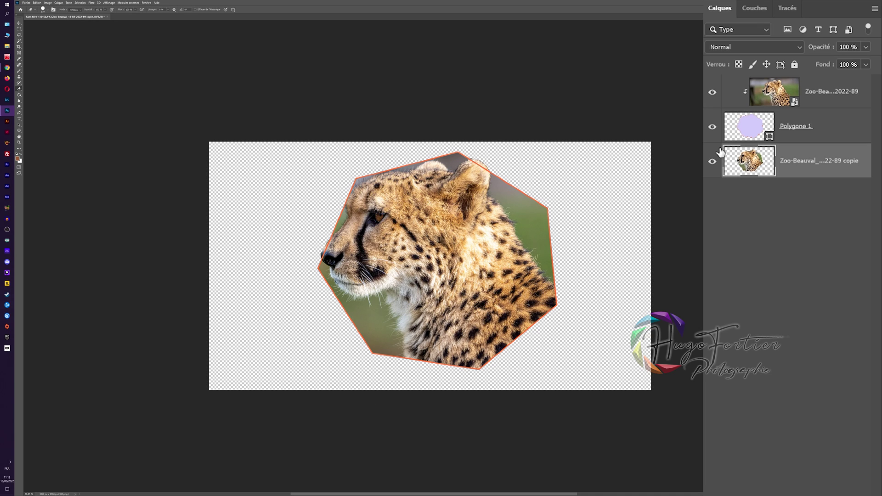
- Select Polygone 1 and thicken its outline to 30 px with the Polygon tool
{"action": "left_click", "coordinate": [839, 130]}
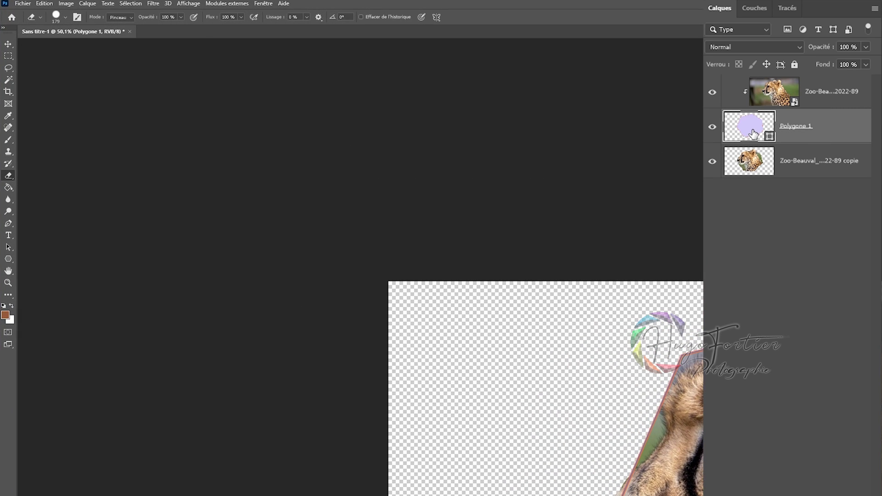
{"action": "left_click", "coordinate": [8, 258]}
{"action": "left_click", "coordinate": [144, 18]}
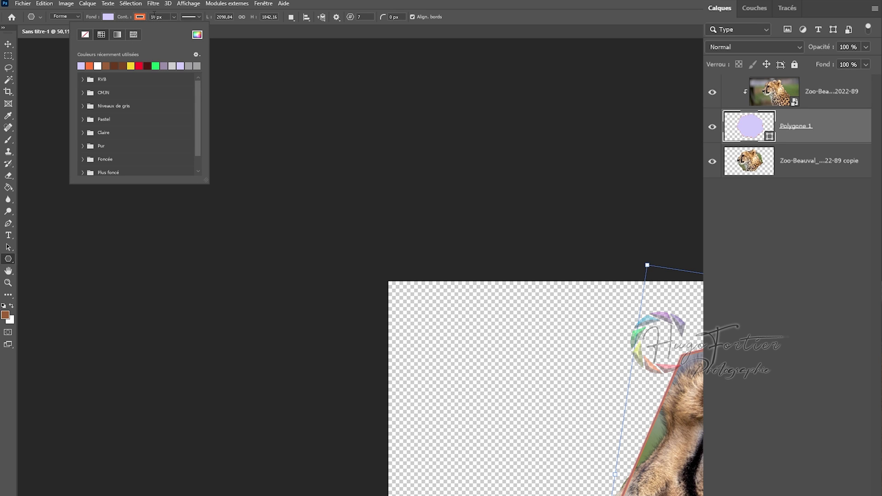
{"action": "left_click", "coordinate": [155, 17]}
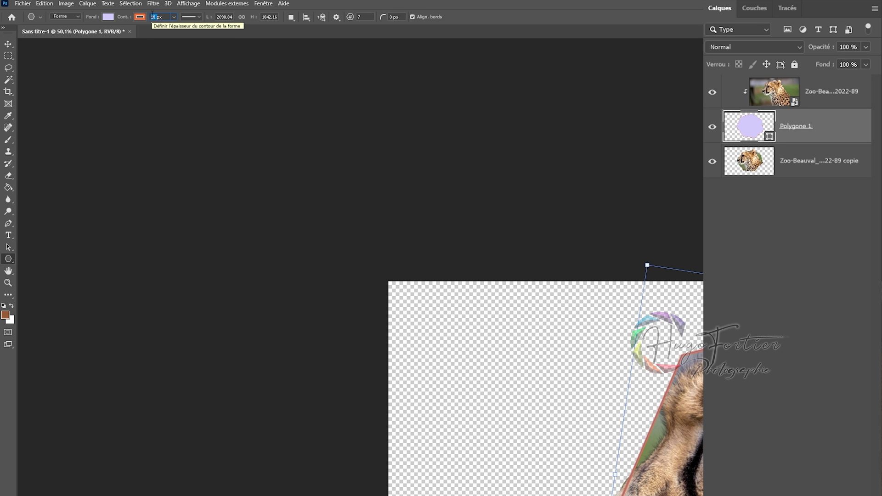
{"action": "type", "text": "30"}
{"action": "key", "text": "Return"}
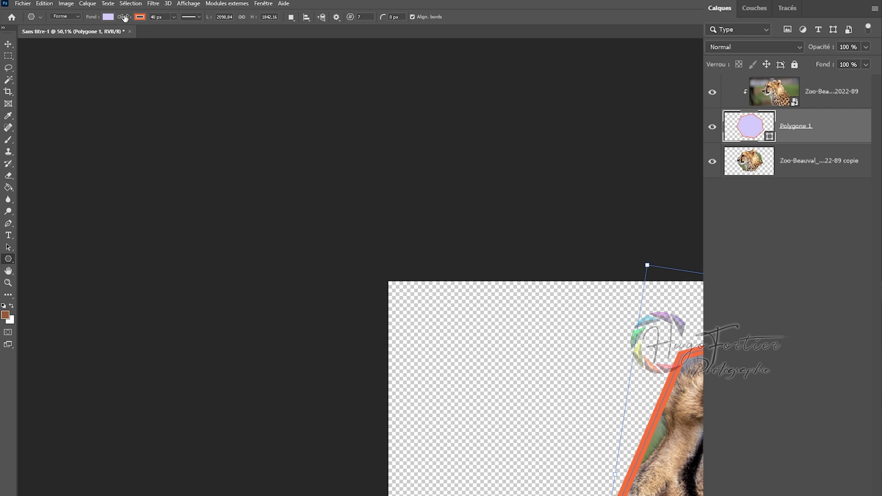
- Make the outline red, then reduce Polygone 1's stroke to 10 px
{"action": "left_click", "coordinate": [141, 17]}
{"action": "left_click", "coordinate": [139, 65]}
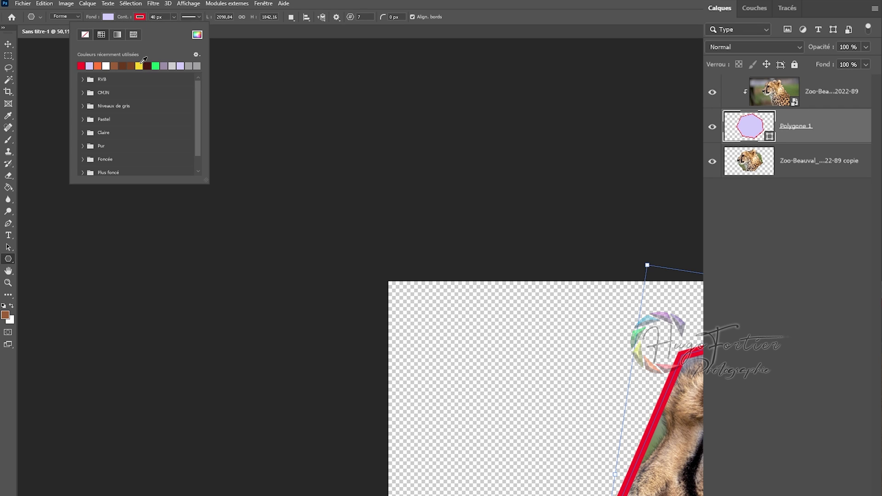
{"action": "left_click", "coordinate": [361, 4]}
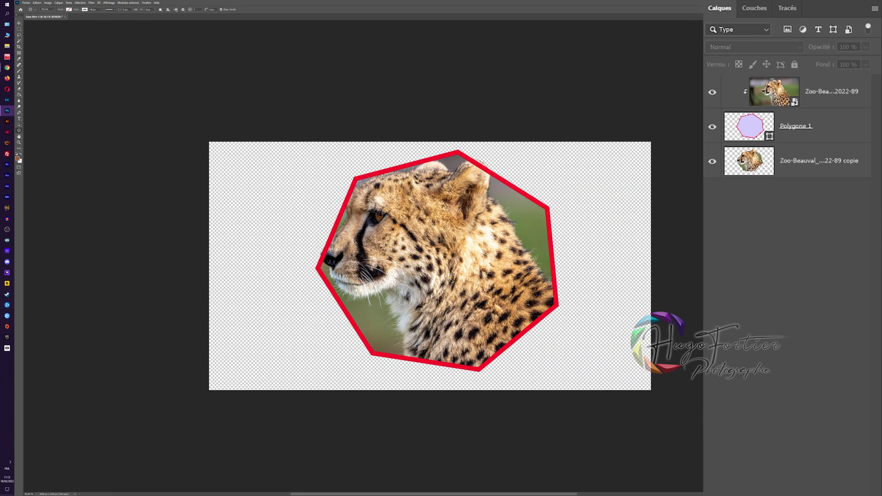
{"action": "key", "text": "ctrl+plus"}
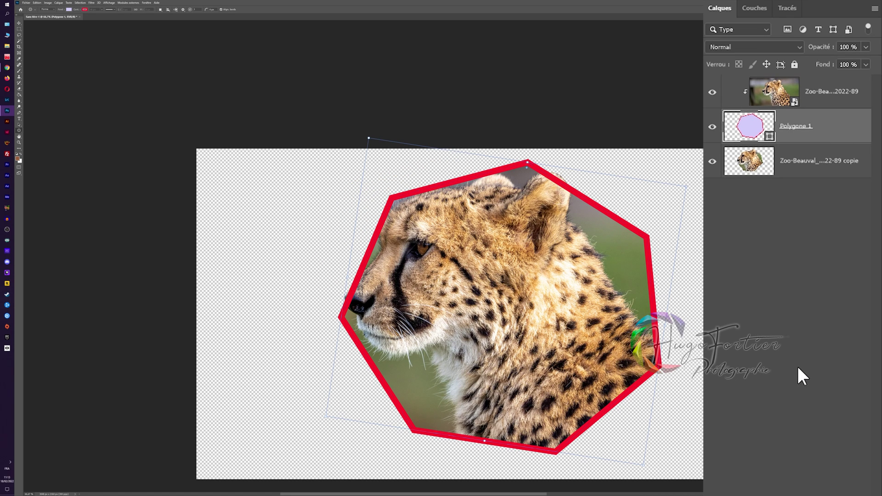
{"action": "left_click", "coordinate": [848, 133]}
{"action": "type", "text": "10"}
{"action": "key", "text": "Return"}
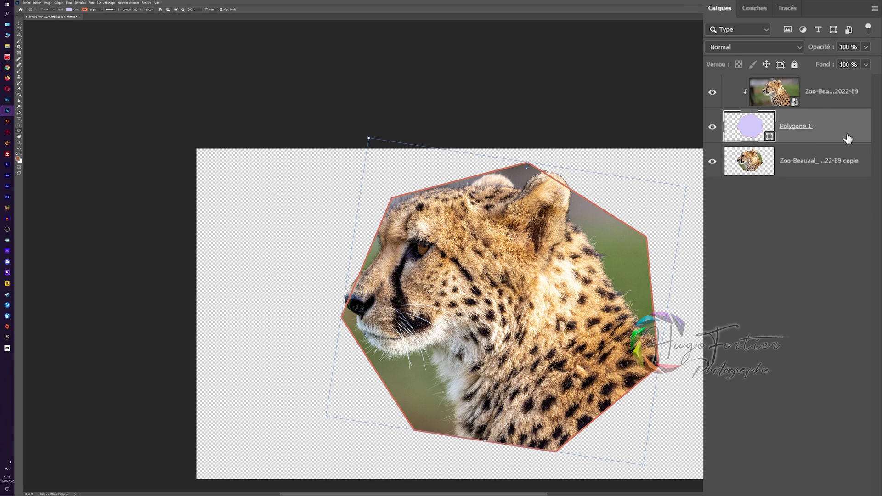
- Duplicate Polygone 1, remove the copy's fill and hide the copy
{"action": "left_click_drag", "start_coordinate": [848, 136], "coordinate": [848, 92]}
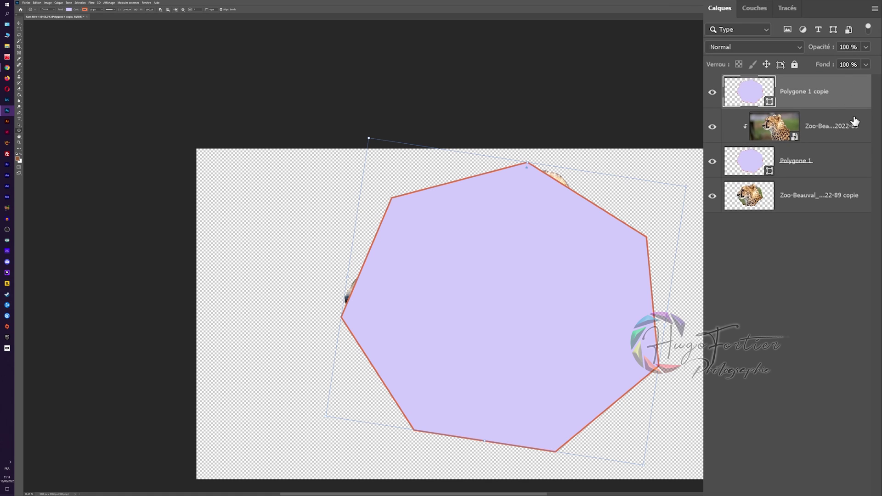
{"action": "left_click", "coordinate": [68, 9]}
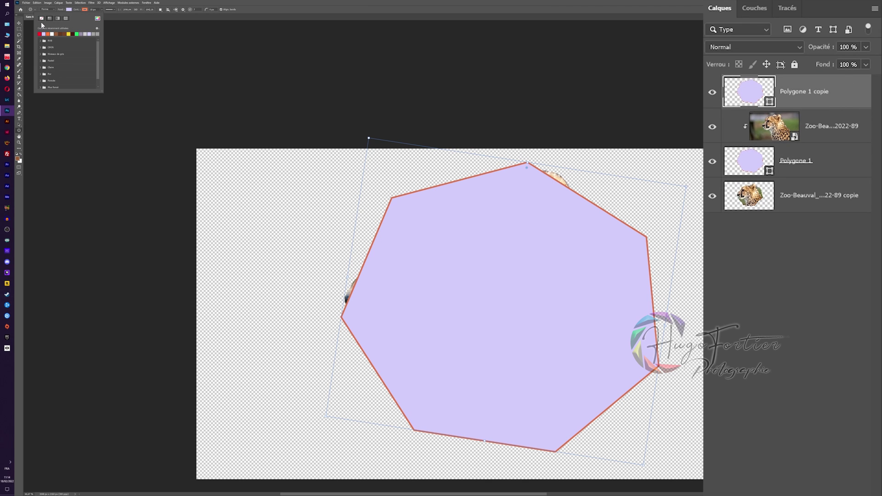
{"action": "left_click", "coordinate": [42, 19]}
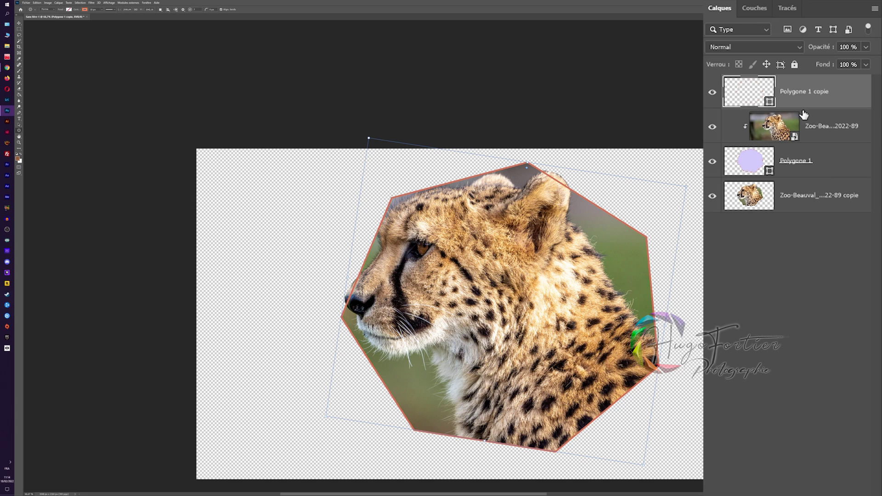
{"action": "right_click", "coordinate": [817, 101]}
{"action": "key", "text": "Escape"}
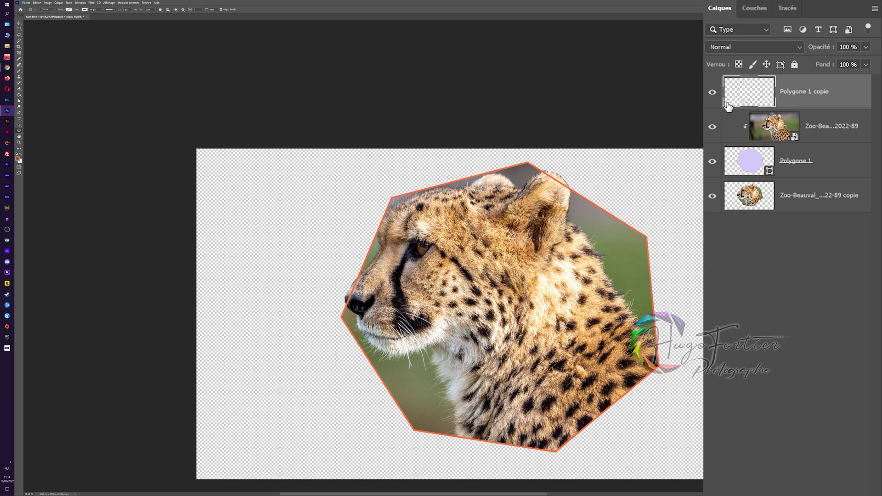
{"action": "left_click", "coordinate": [712, 91]}
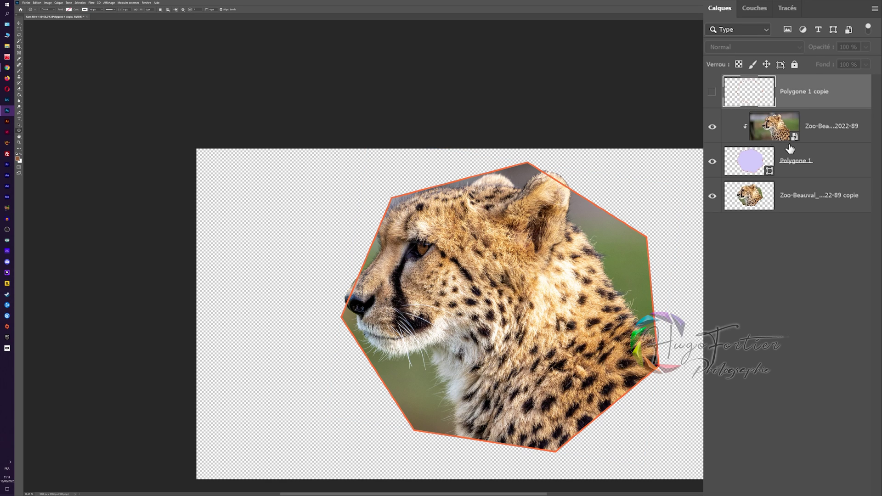
- Rasterize Polygone 1, undo it, and reselect the Polygone 1 copie layer
{"action": "left_click", "coordinate": [834, 168]}
{"action": "right_click", "coordinate": [834, 158]}
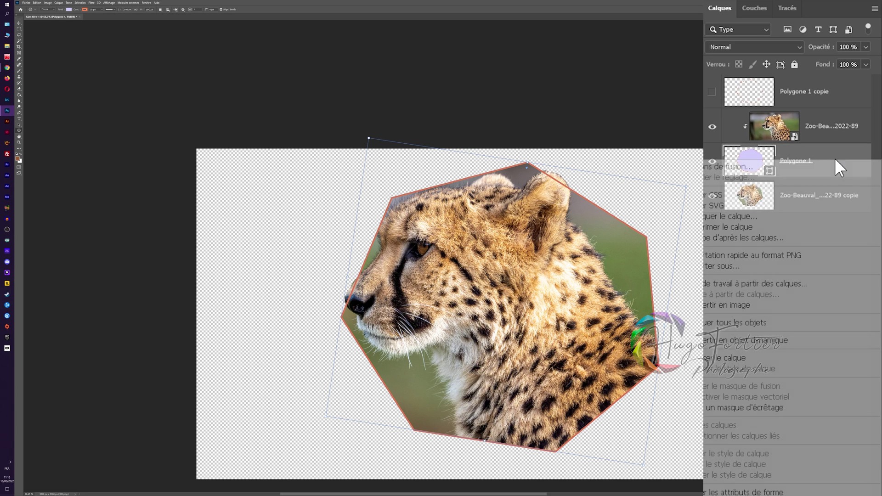
{"action": "left_click", "coordinate": [758, 358]}
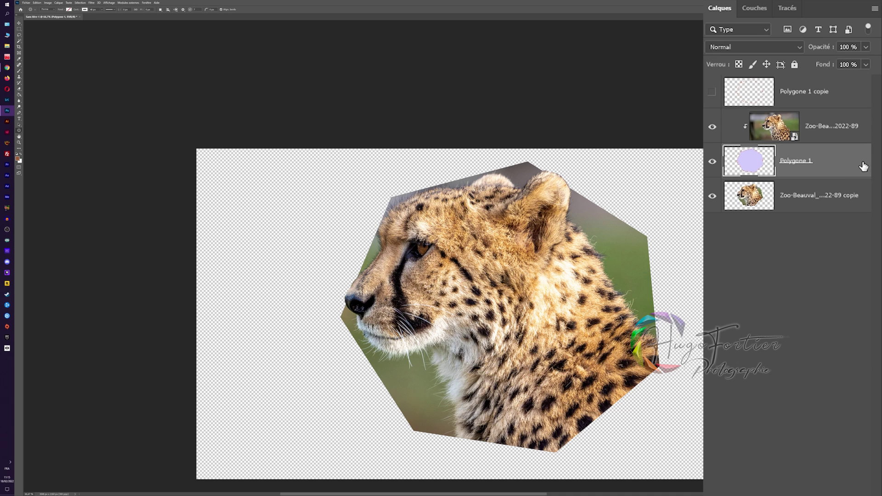
{"action": "key", "text": "ctrl+z"}
{"action": "left_click", "coordinate": [827, 98]}
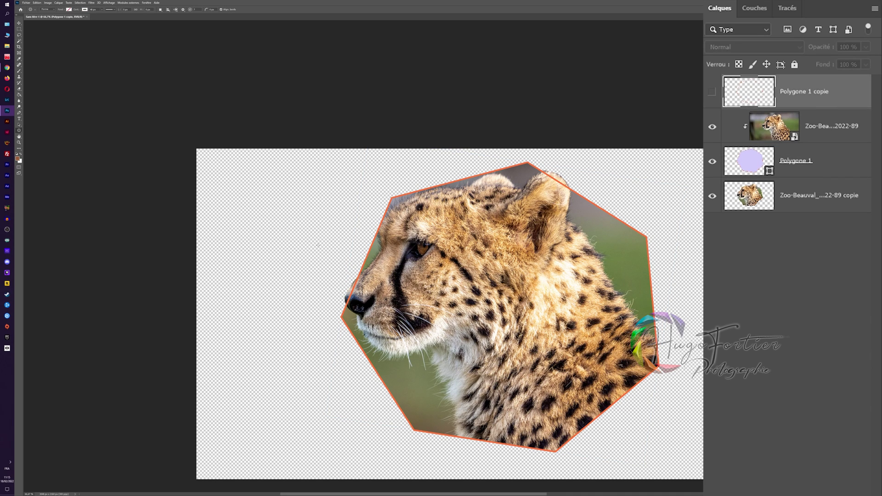
- With the Eraser selected, rasterize the Polygone 1 layer via Pixelliser le calque
{"action": "left_click", "coordinate": [19, 93]}
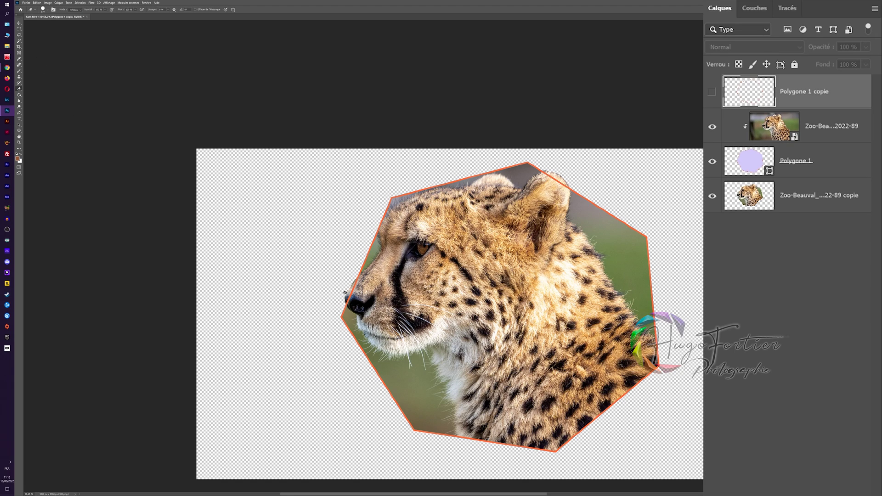
{"action": "scroll", "coordinate": [358, 278], "scroll_direction": "up", "scroll_amount": 3}
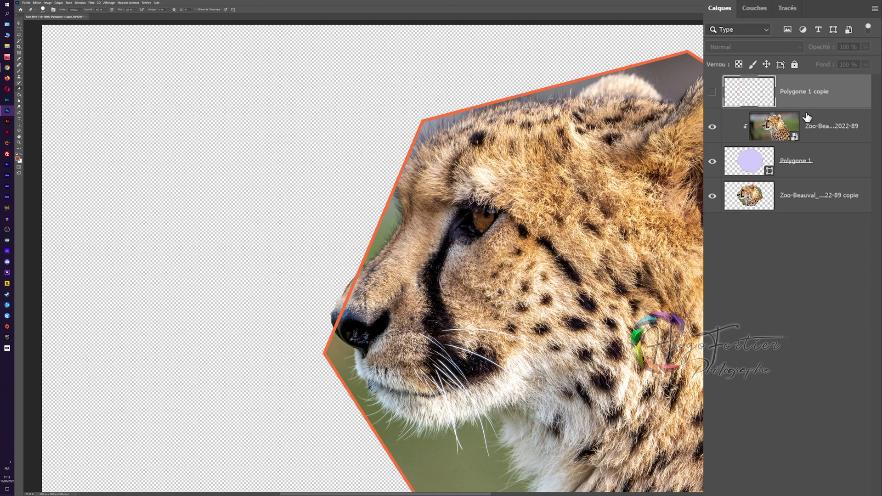
{"action": "left_click", "coordinate": [848, 161]}
{"action": "right_click", "coordinate": [849, 161]}
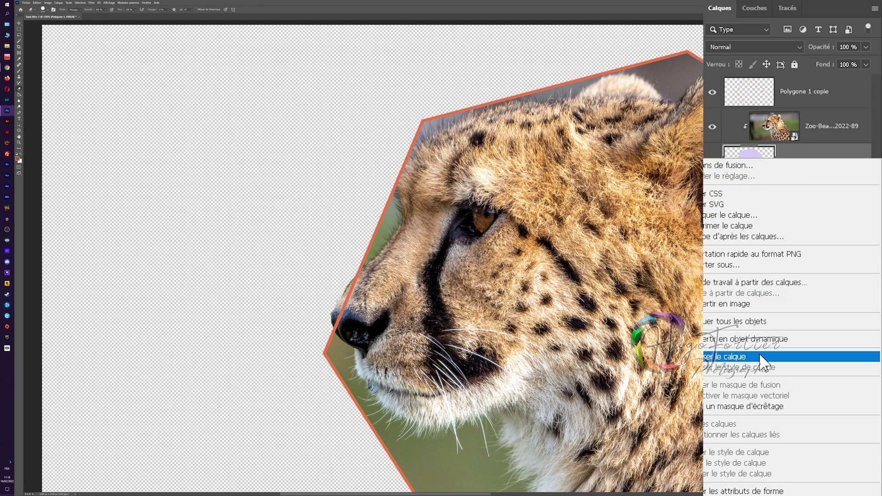
{"action": "left_click", "coordinate": [758, 356]}
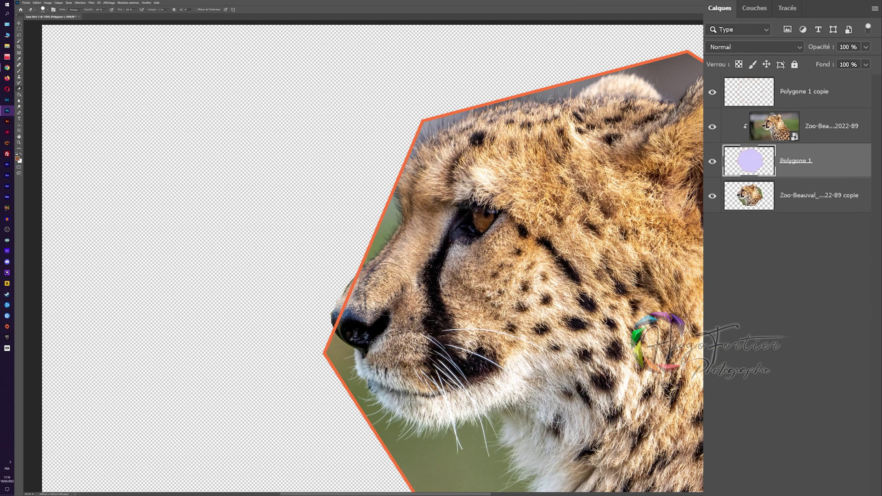
- On Polygone 1 copie, erase the orange outline crossing the cheetah's nose and ear
{"action": "left_click", "coordinate": [802, 105]}
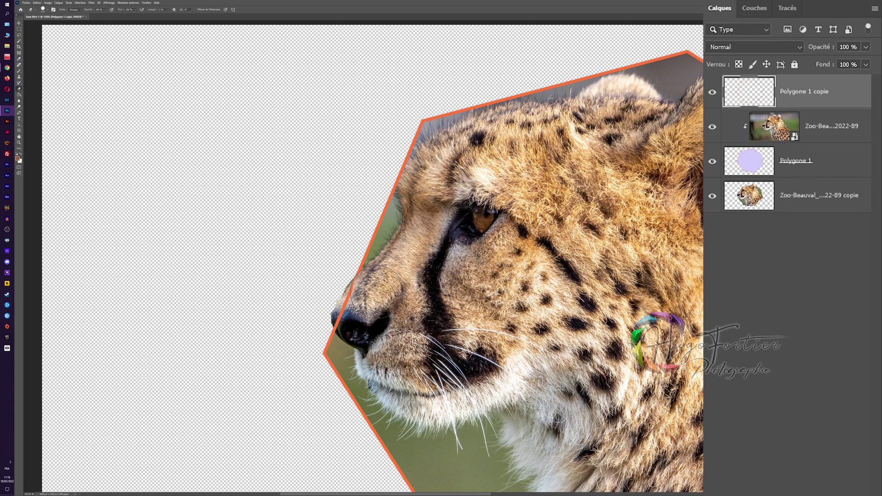
{"action": "mouse_move", "coordinate": [376, 291]}
{"action": "left_mouse_down"}
{"action": "mouse_move", "coordinate": [351, 322]}
{"action": "mouse_move", "coordinate": [168, 395]}
{"action": "left_mouse_up"}
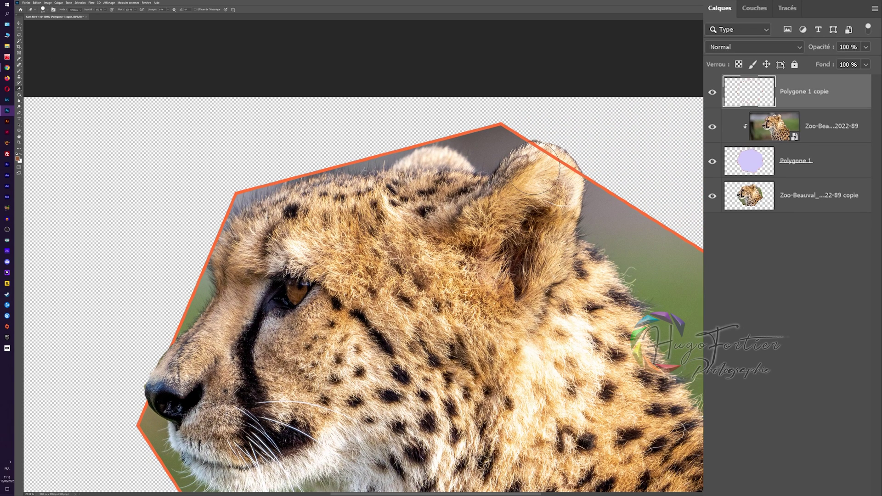
{"action": "left_click_drag", "start_coordinate": [534, 167], "coordinate": [572, 171]}
{"action": "scroll", "coordinate": [572, 171], "scroll_direction": "down", "scroll_amount": 3}
{"action": "scroll", "coordinate": [565, 171], "scroll_direction": "down", "scroll_amount": 2}
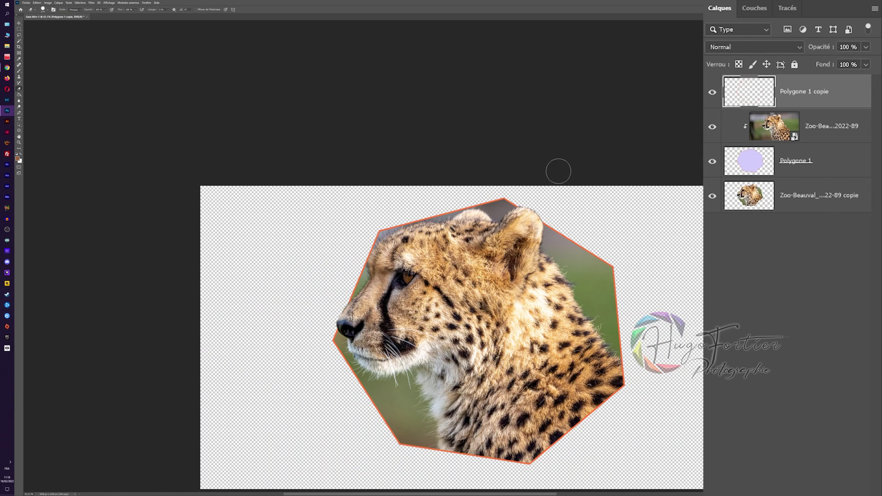
{"action": "scroll", "coordinate": [558, 172], "scroll_direction": "down", "scroll_amount": 1}
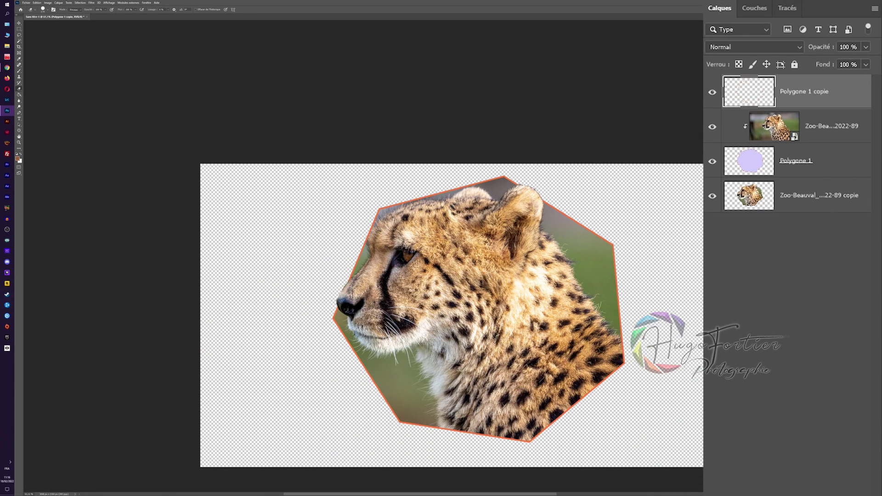